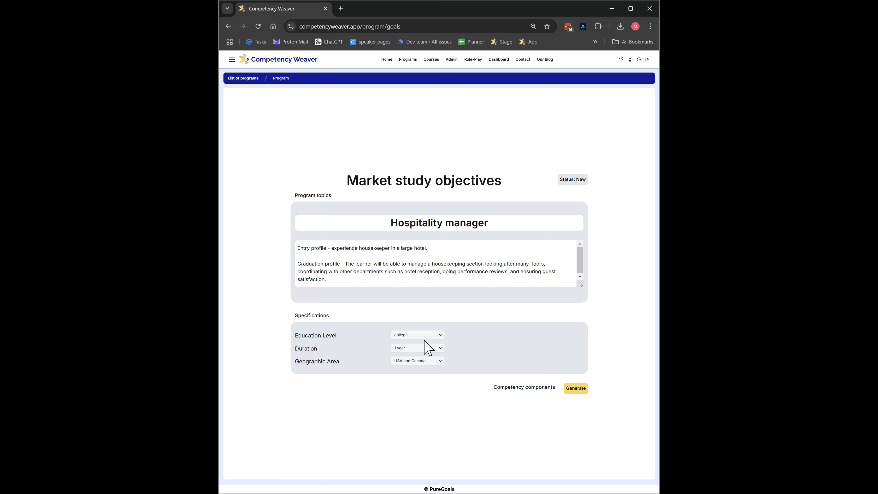
- Set the program's education level to university and generate the competency components for the Hospitality manager program
left_click(425, 371)
left_click_drag(365, 250, 579, 309)
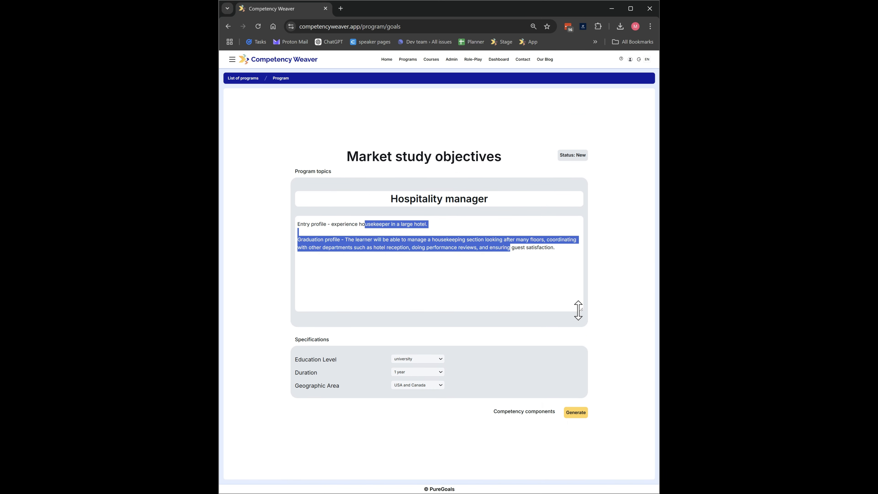
left_click(576, 413)
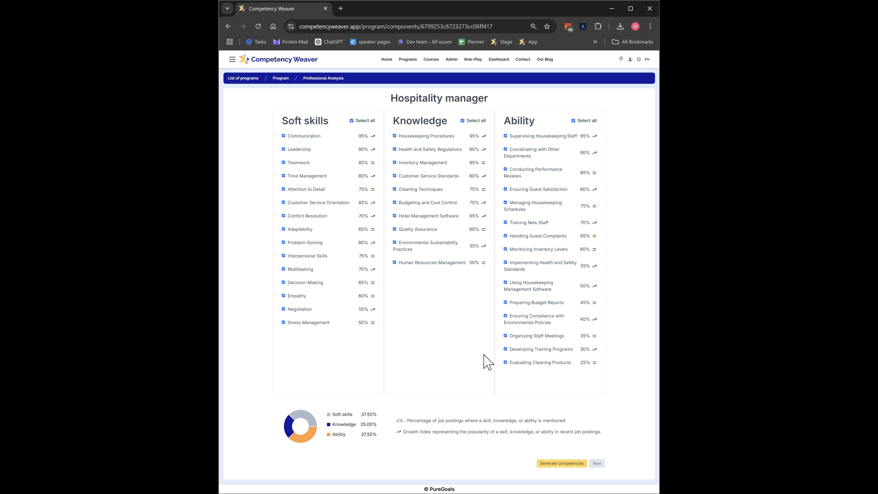
- Exclude the Evaluating Cleaning Products ability and generate the program competencies from the remaining components
left_click(506, 363)
left_click(567, 464)
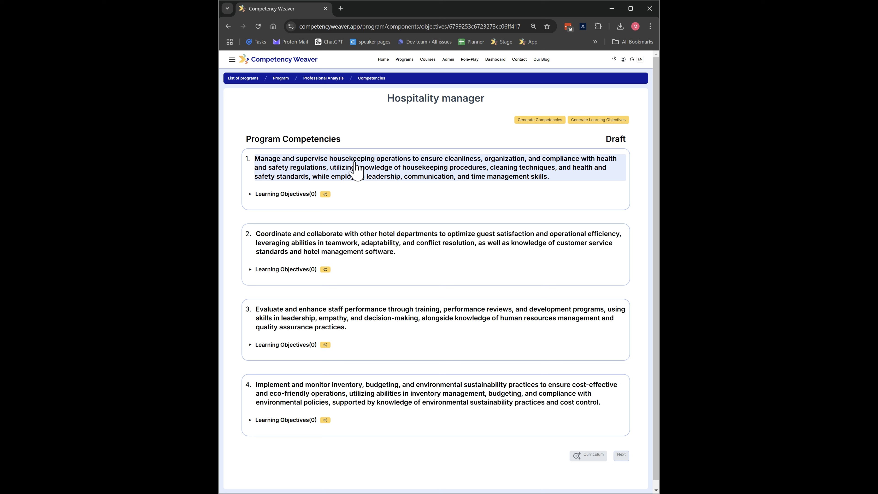
- Open the text of the first program competency for editing and save it
left_click(423, 173)
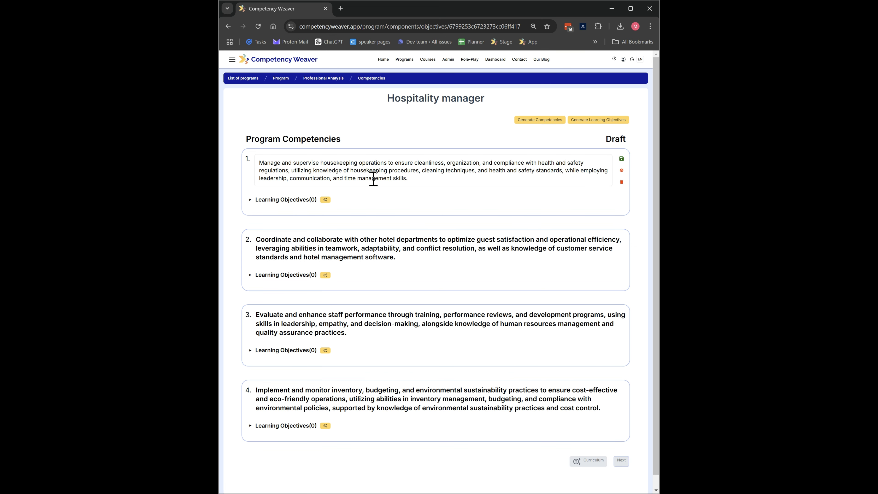
double_click(350, 179)
left_click(622, 160)
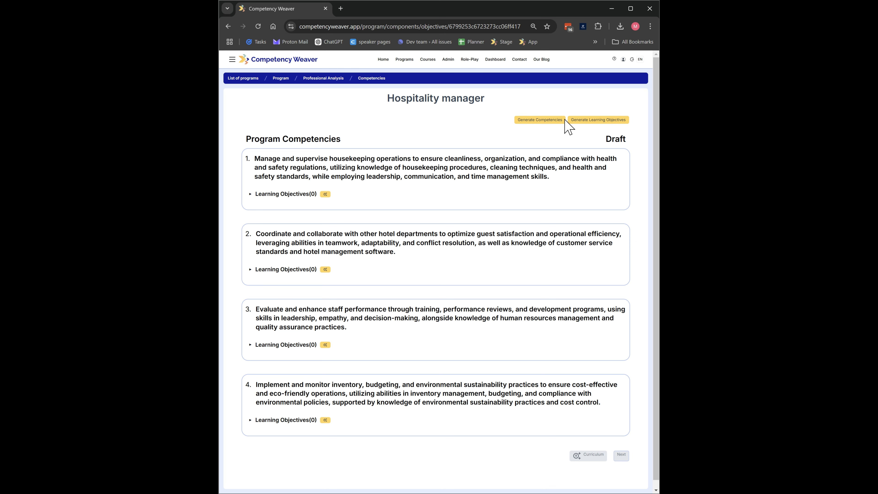
- Generate 4 learning objectives for each program competency, keeping the existing competencies
left_click(554, 123)
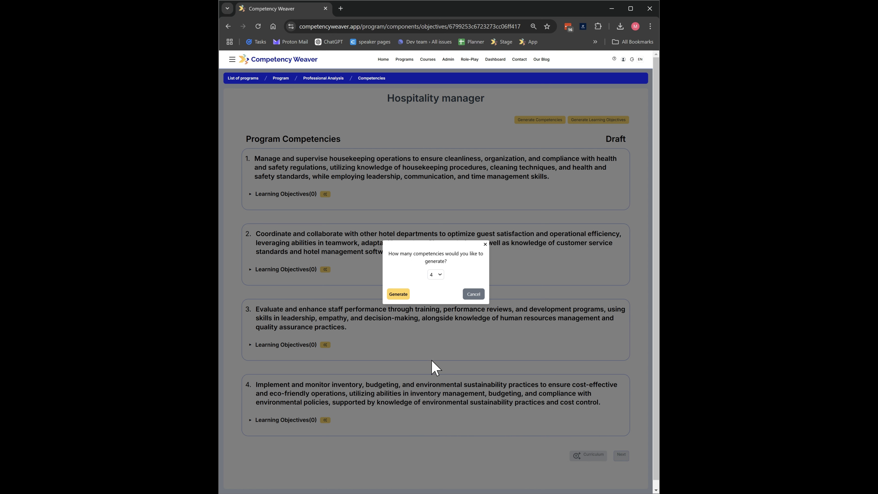
left_click(473, 295)
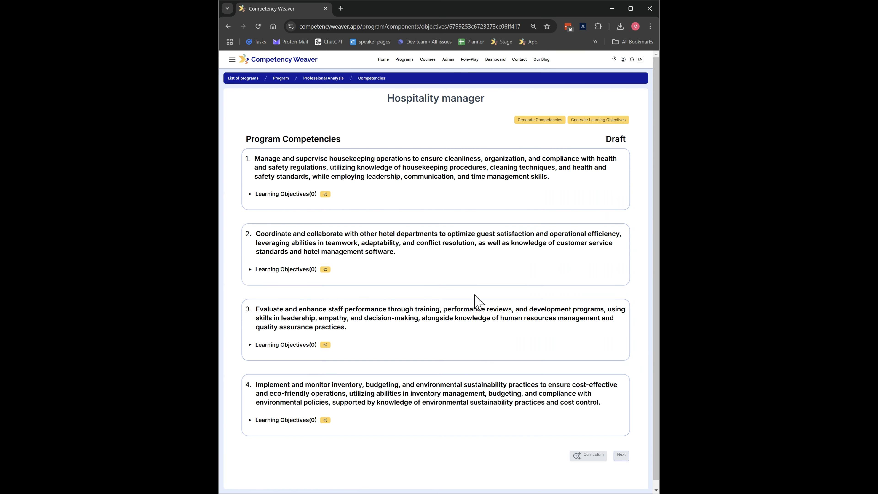
left_click(602, 127)
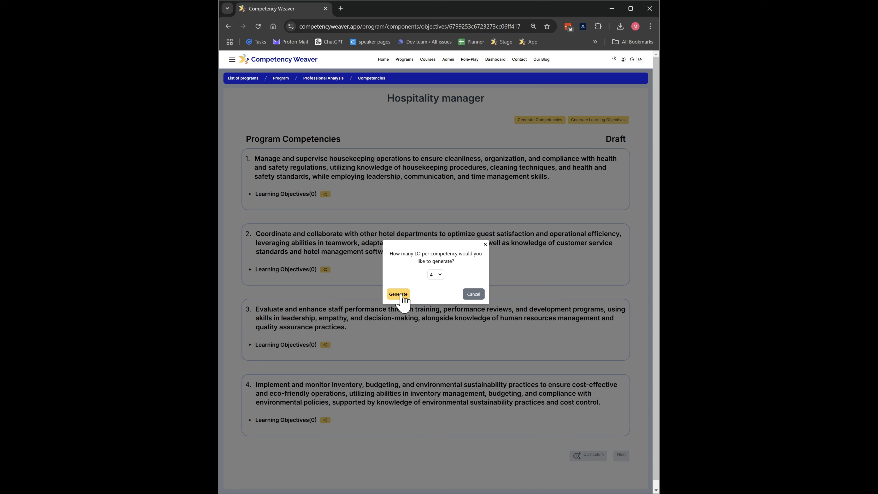
left_click(400, 294)
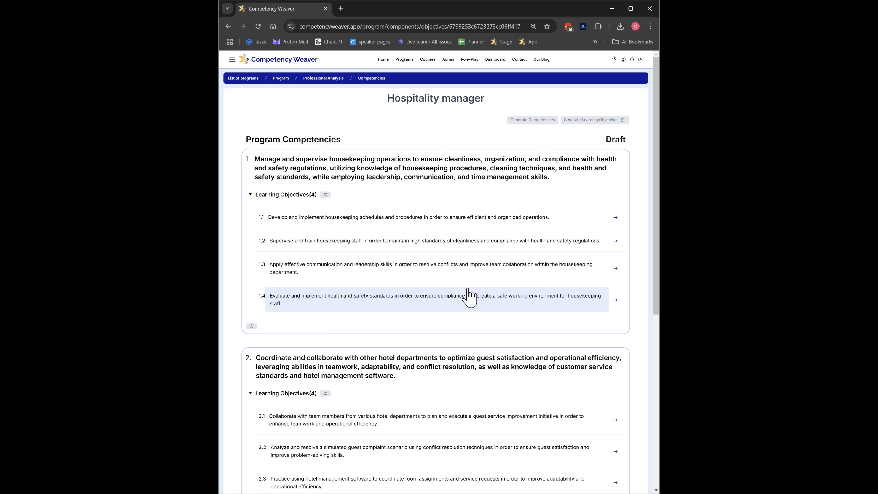
- Open learning objective 1.4 about health and safety standards for editing and cancel the edit
left_click(324, 300)
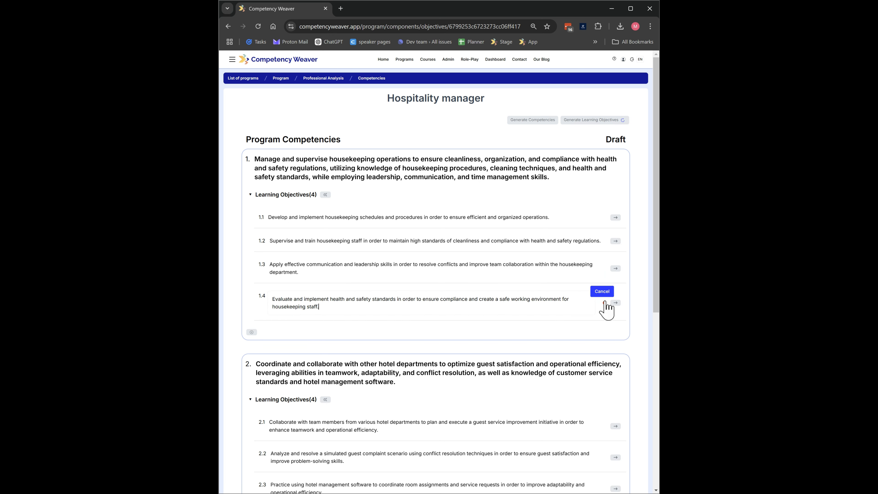
left_click(604, 303)
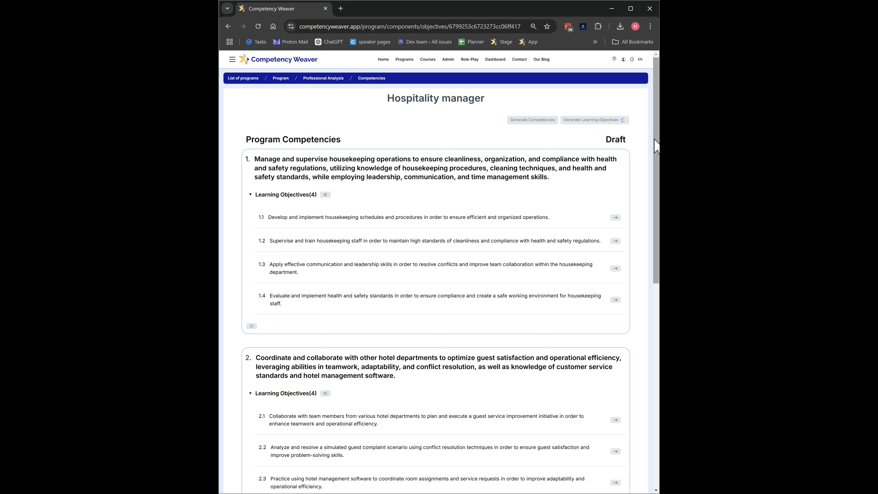
- Review the learning objectives of all four competencies and generate the curriculum from them
left_click_drag(657, 147, 657, 344)
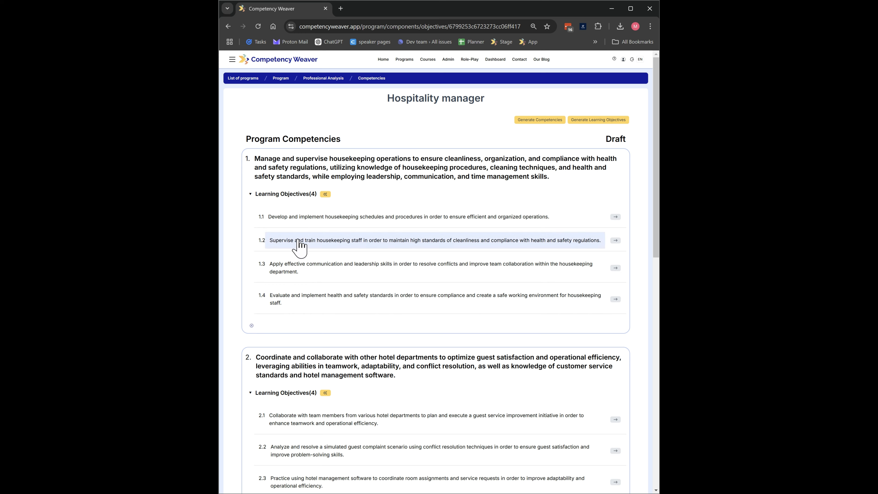
scroll(330, 336, "down", 2)
scroll(331, 343, "down", 10)
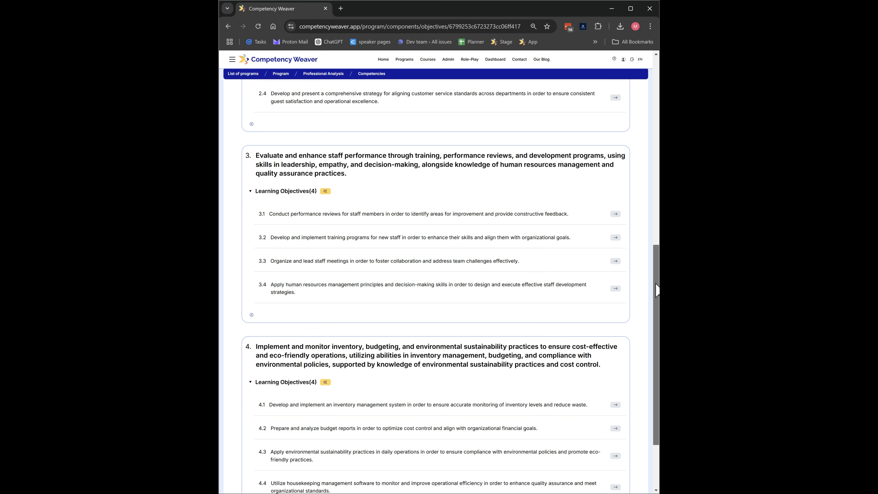
left_click_drag(656, 301, 652, 372)
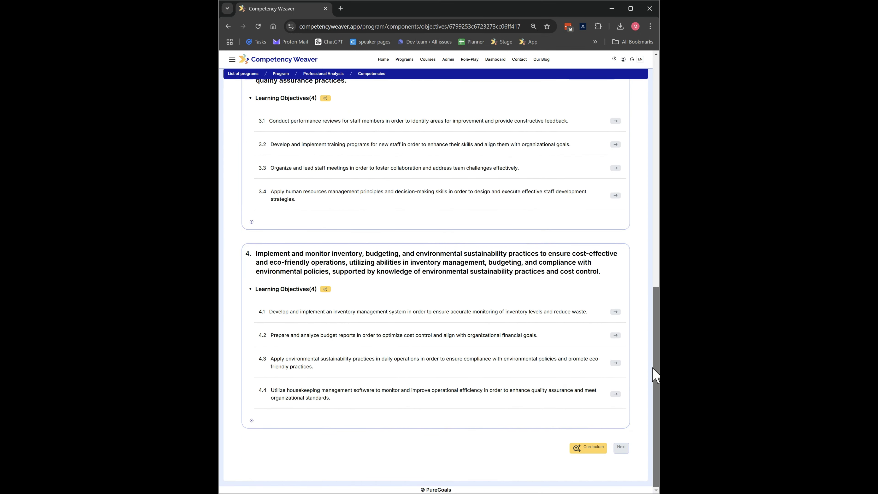
left_click(590, 451)
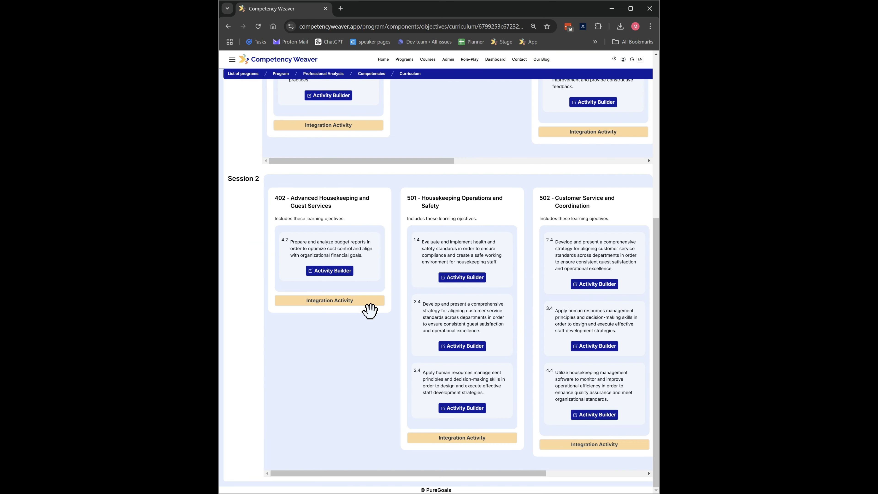
- Examine the curriculum's two-session course layout and the learning objectives and linked competencies in courses 201 and 202
key("ctrl+minus")
key("ctrl+minus")
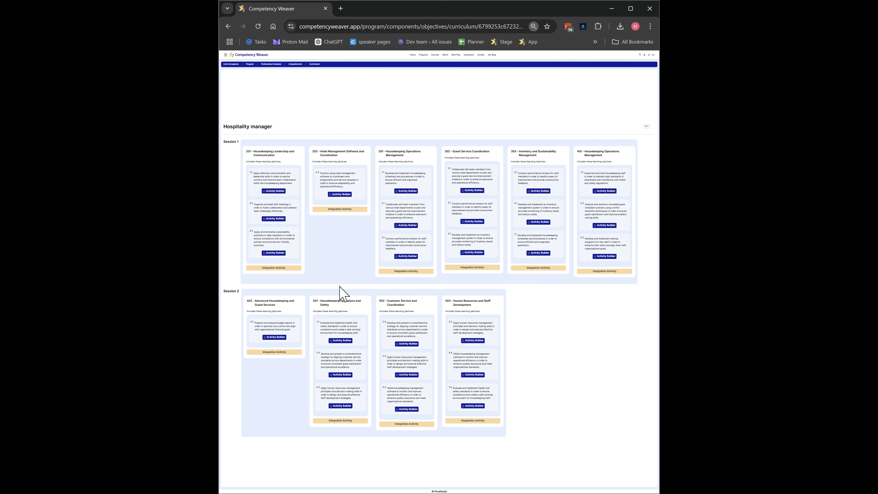
key("ctrl+plus")
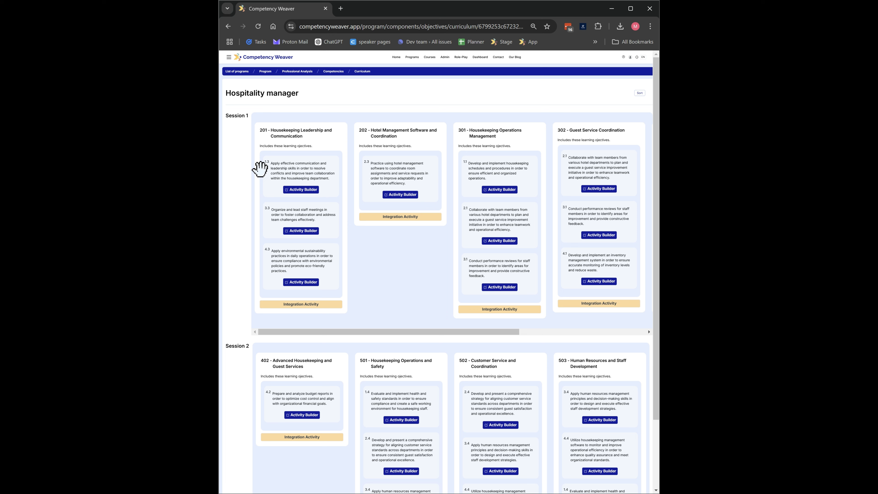
mouse_move(263, 171)
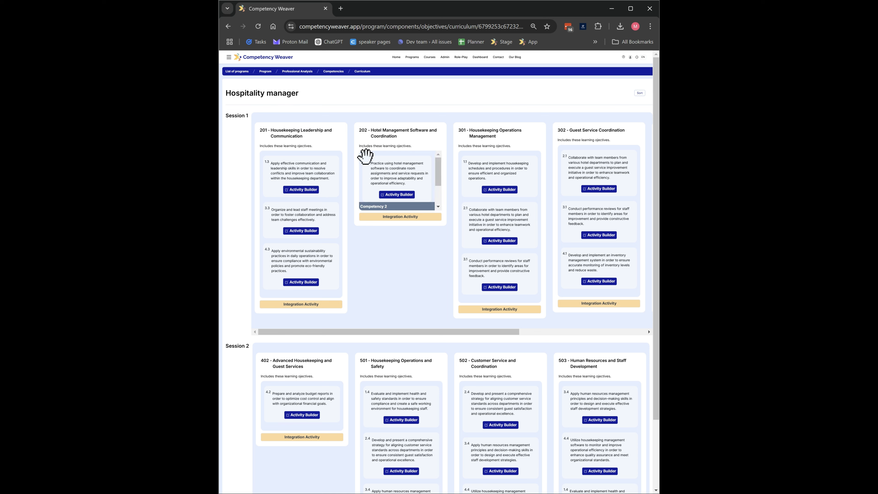
mouse_move(365, 153)
left_mouse_down()
mouse_move(352, 164)
mouse_move(304, 173)
mouse_move(362, 168)
left_mouse_up()
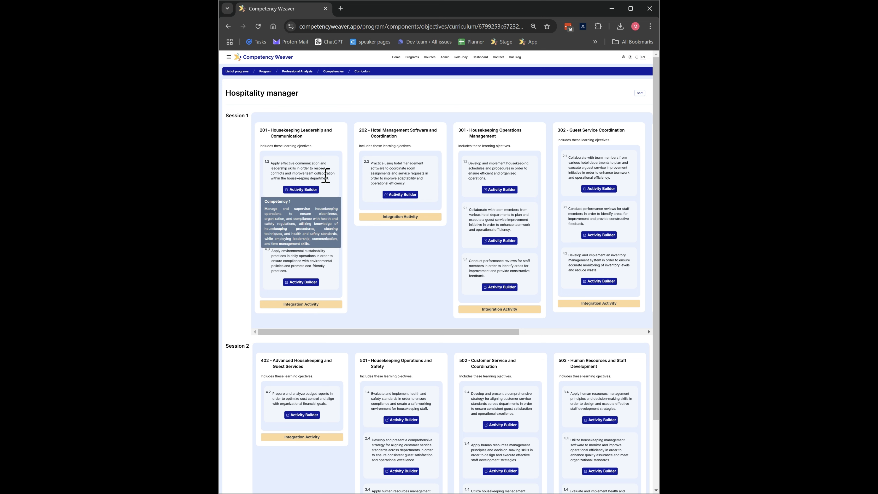
left_click(338, 168)
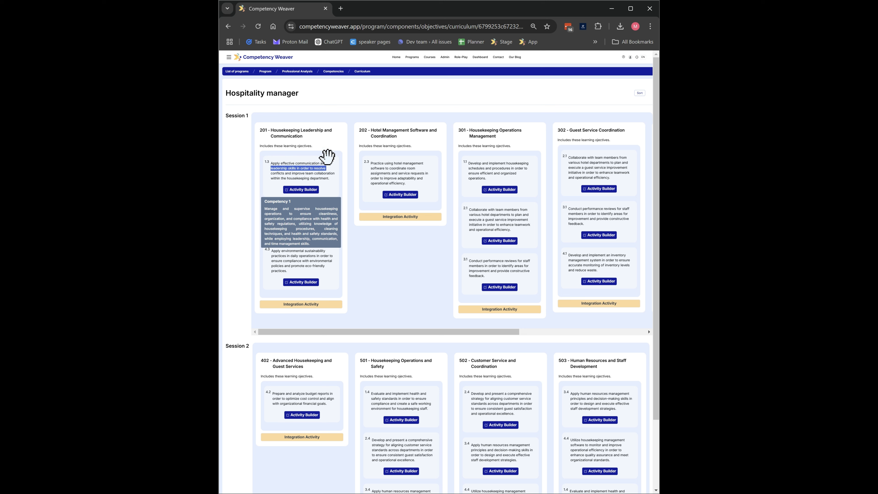
left_click(337, 162)
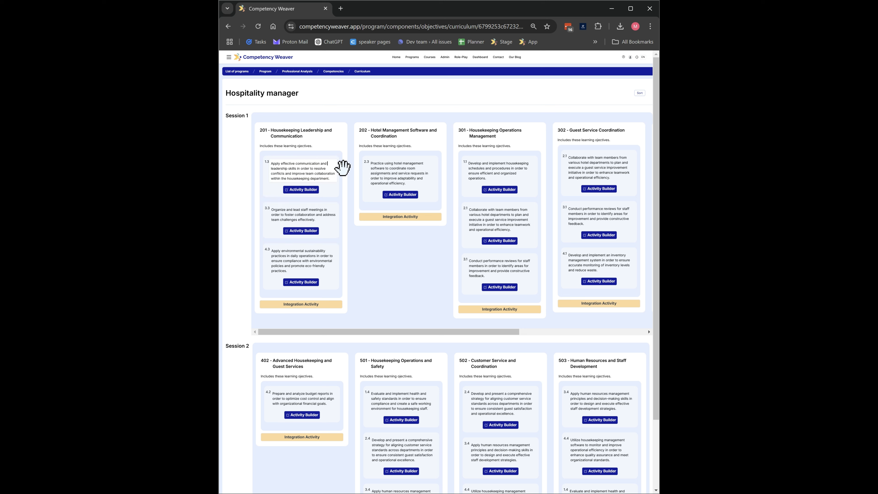
left_click_drag(338, 189, 345, 171)
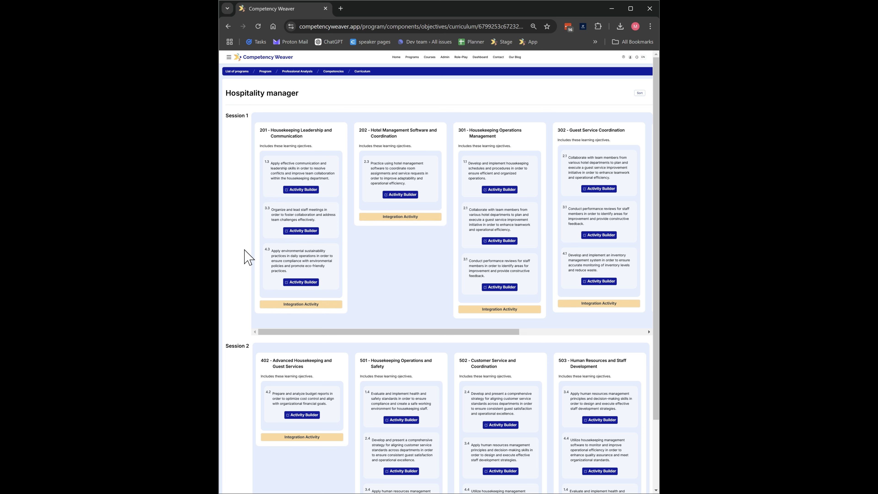
key("ctrl+minus")
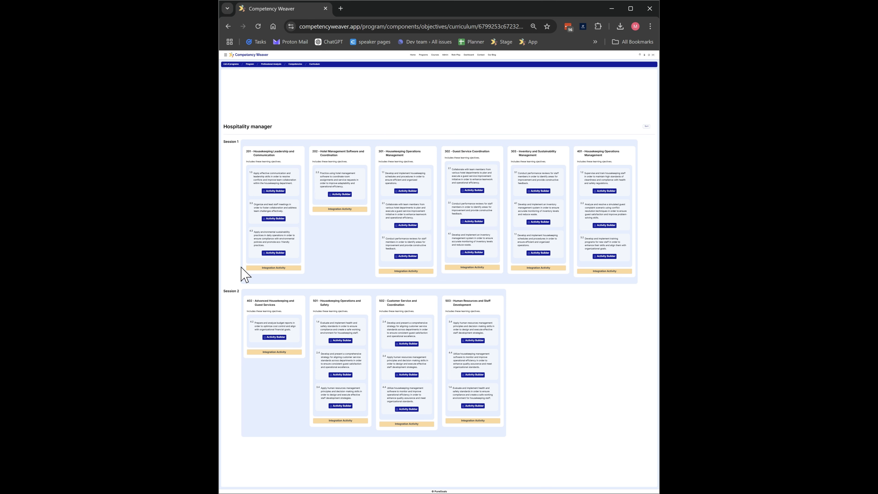
key("ctrl+plus")
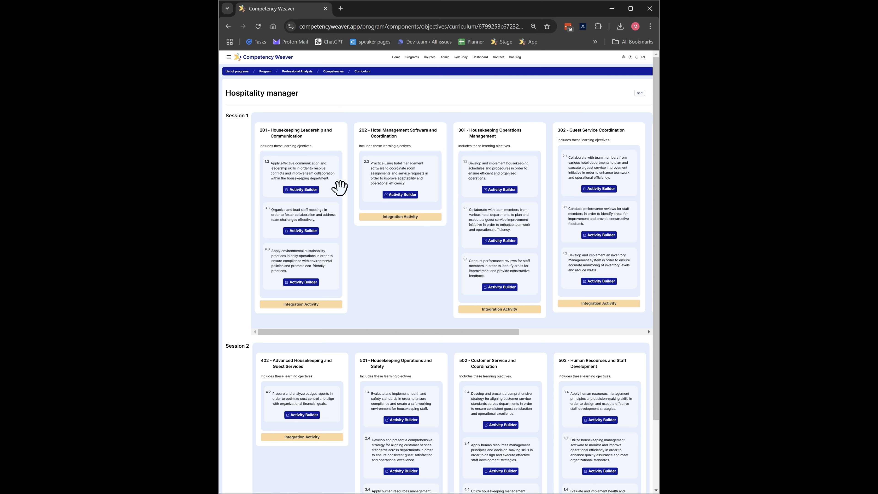
- Return to the program competencies, expand the third competency's learning objectives and open the rubric for objective 3.1
left_click(340, 72)
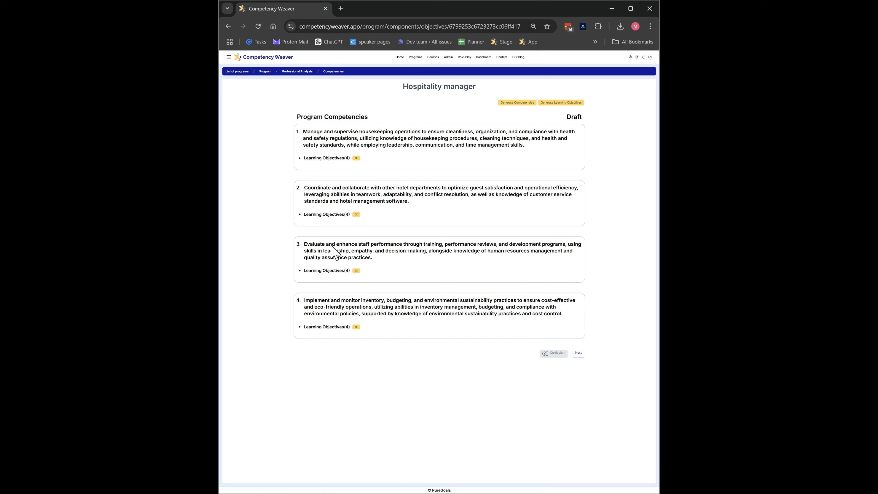
left_click(328, 272)
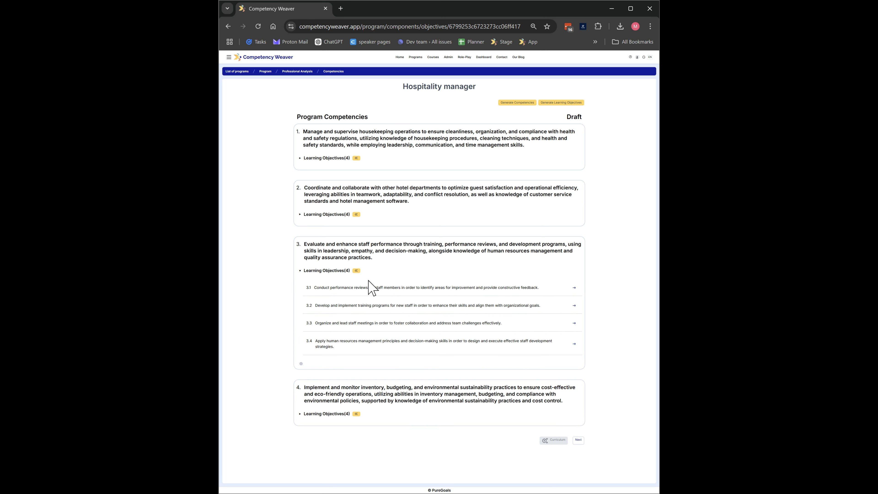
scroll(519, 281, "down", 2)
scroll(520, 276, "up", 2)
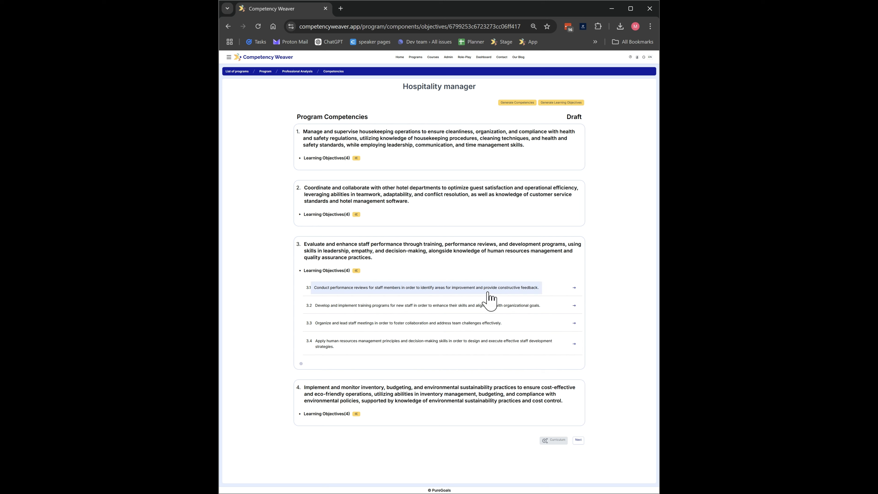
left_click(575, 289)
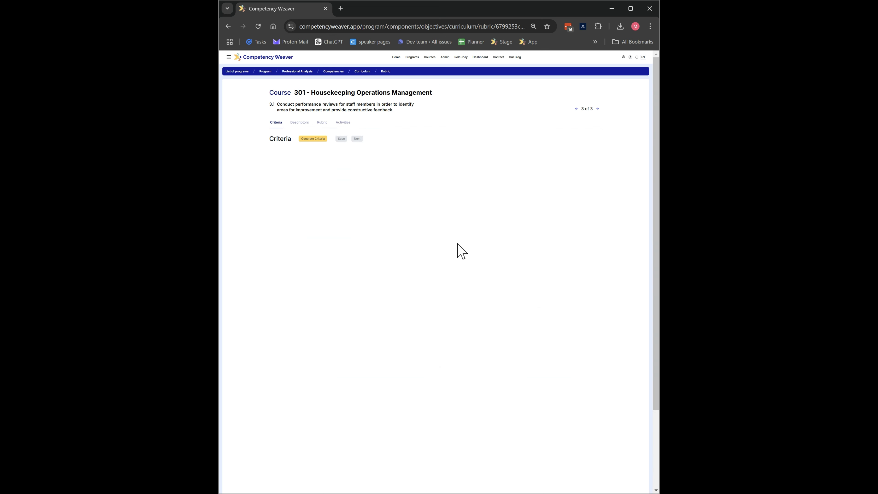
- Look through the learning objectives of course 301 back to 1.1 and return to objective 3.1
key("ctrl+plus")
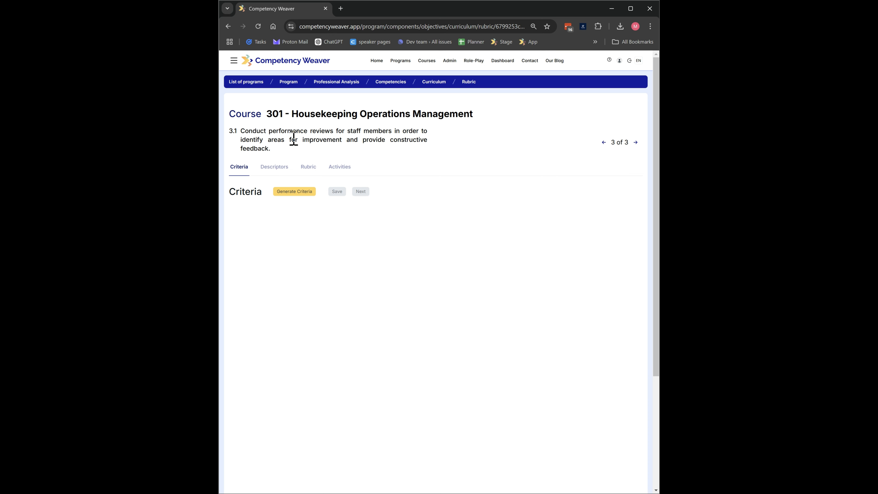
left_click(604, 143)
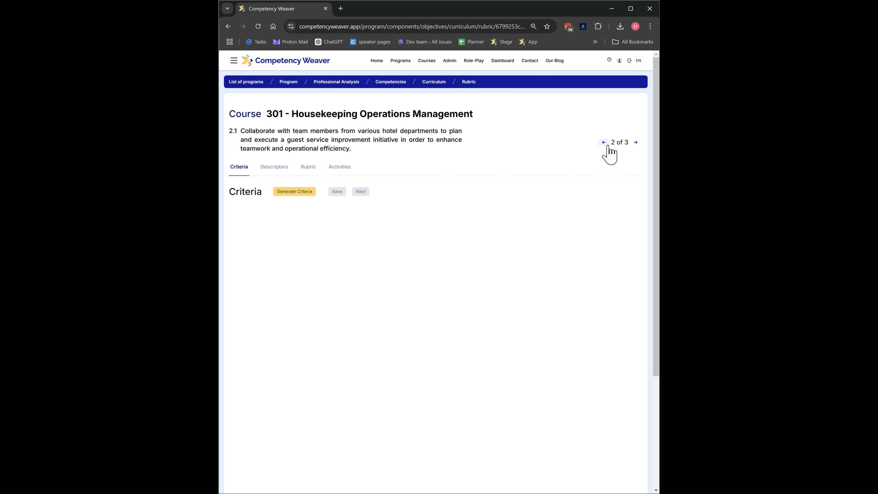
left_click(605, 143)
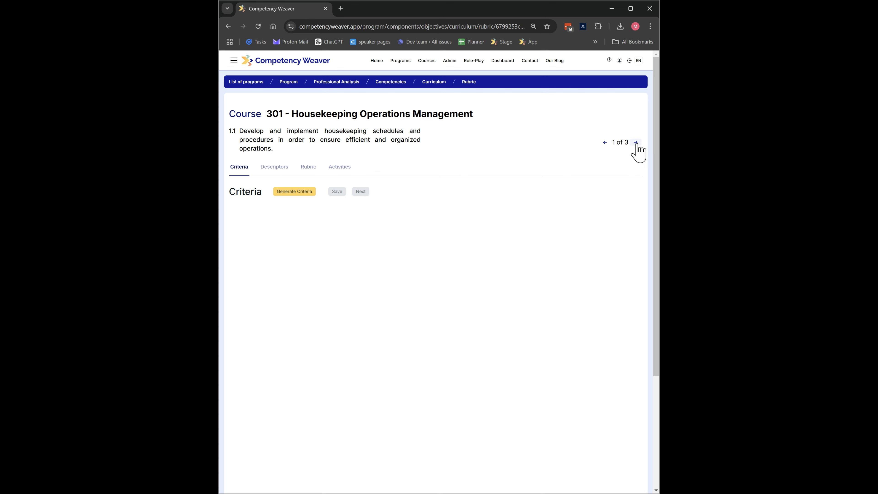
left_click(636, 144)
left_click(636, 143)
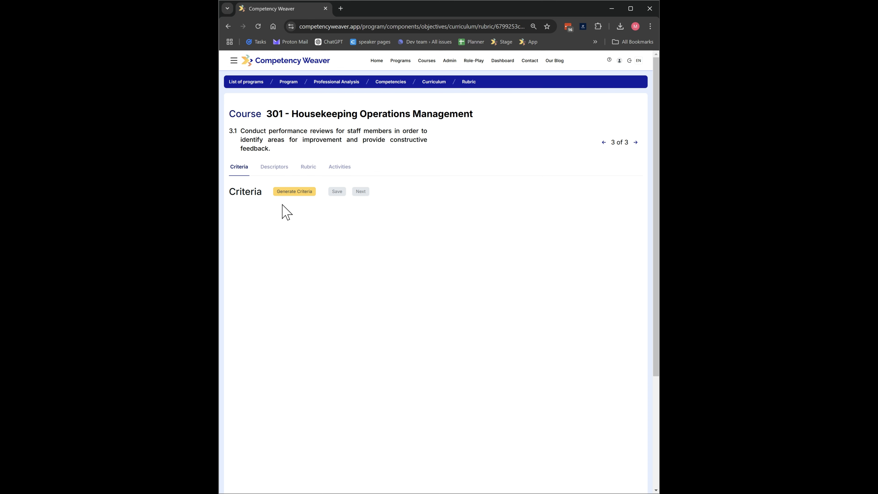
- Generate 3 assessment criteria for learning objective 3.1 on conducting performance reviews
left_click(291, 193)
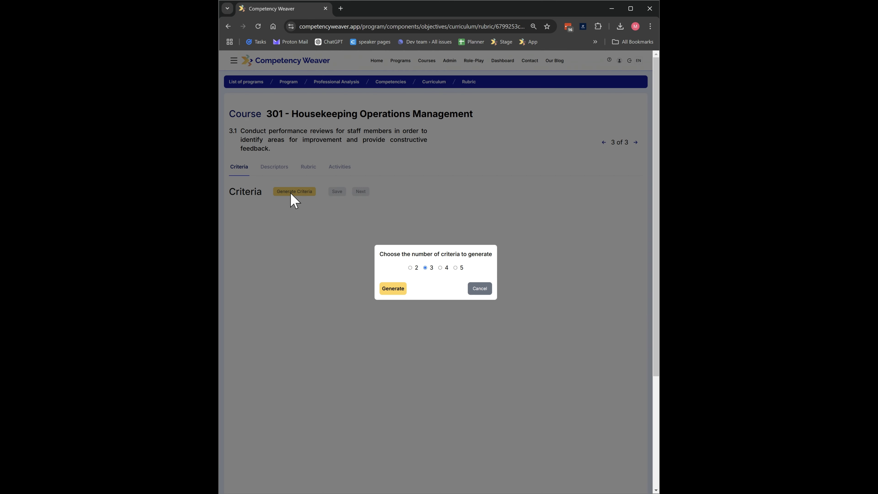
left_click(389, 290)
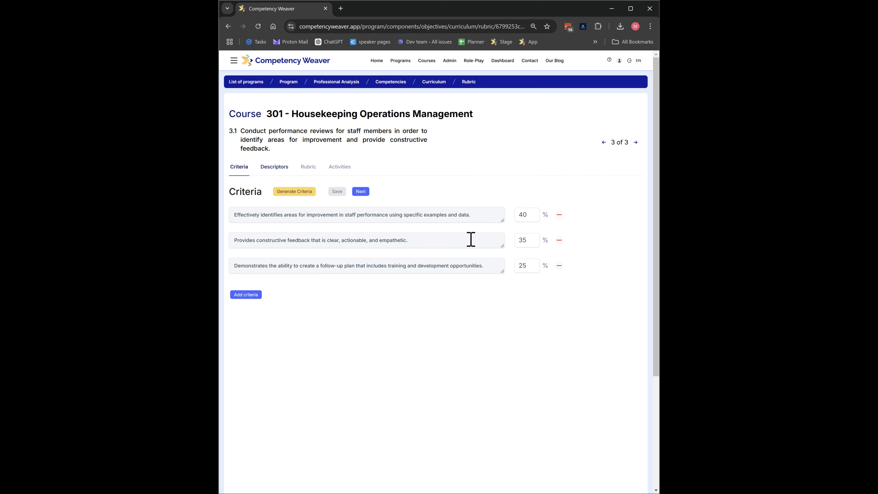
- Set the weight of the second criterion, on providing constructive feedback, to 40%
left_click(527, 240)
left_click_drag(528, 240, 519, 267)
type("40")
- Set the weight of the third criterion, on creating a follow-up plan, to 20% and remove that criterion
left_click(531, 265)
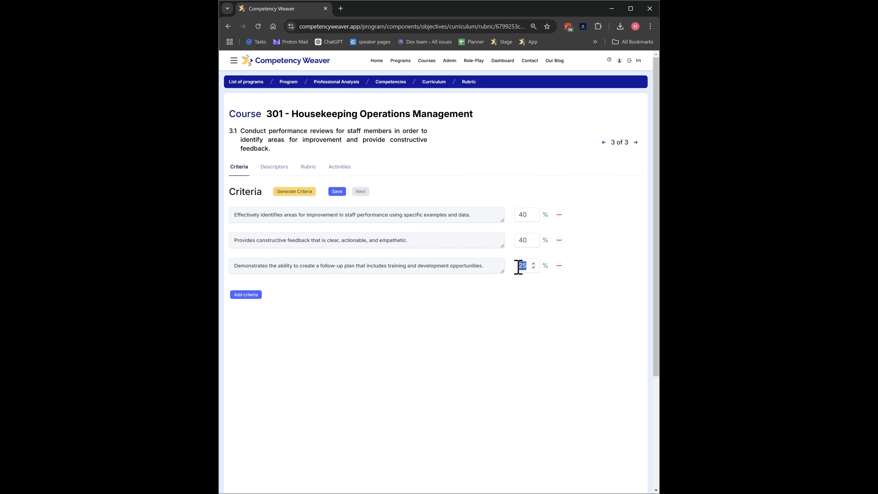
type("20")
left_click(559, 266)
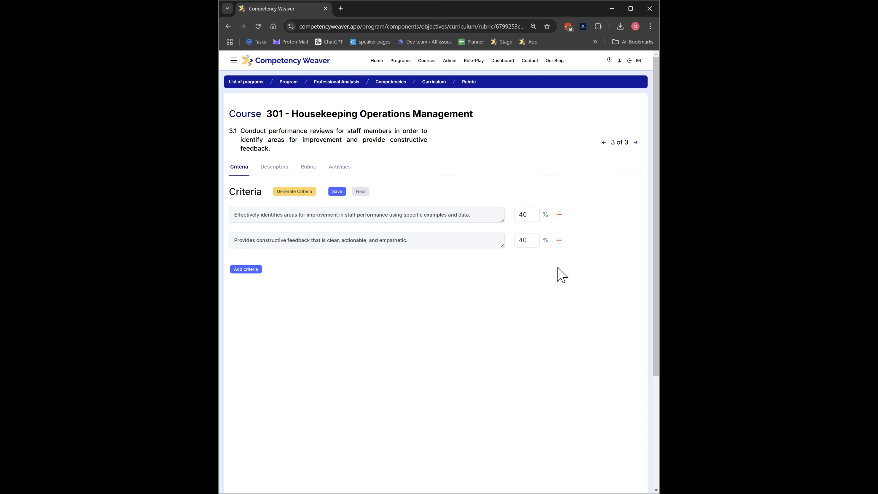
- Set the weight of the criterion on constructive feedback to 60%, save the criteria and continue to the descriptors
left_click_drag(532, 238, 518, 239)
type("60")
left_click(529, 281)
left_click(338, 193)
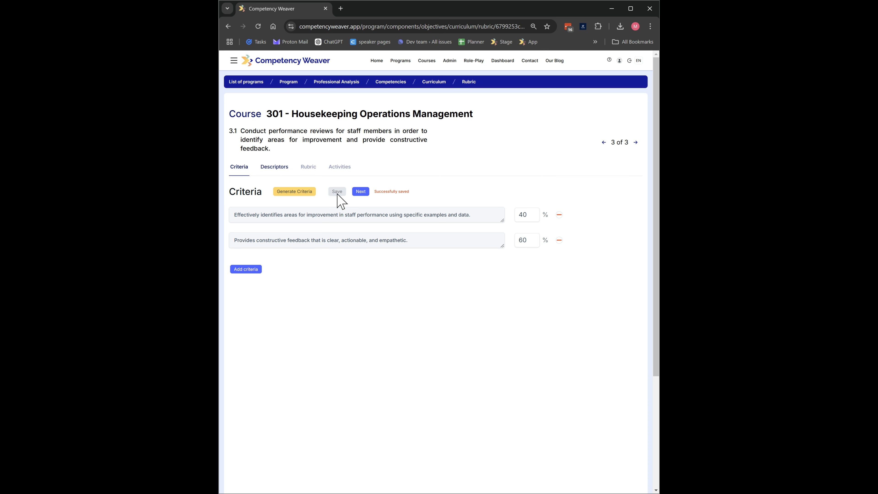
left_click(364, 193)
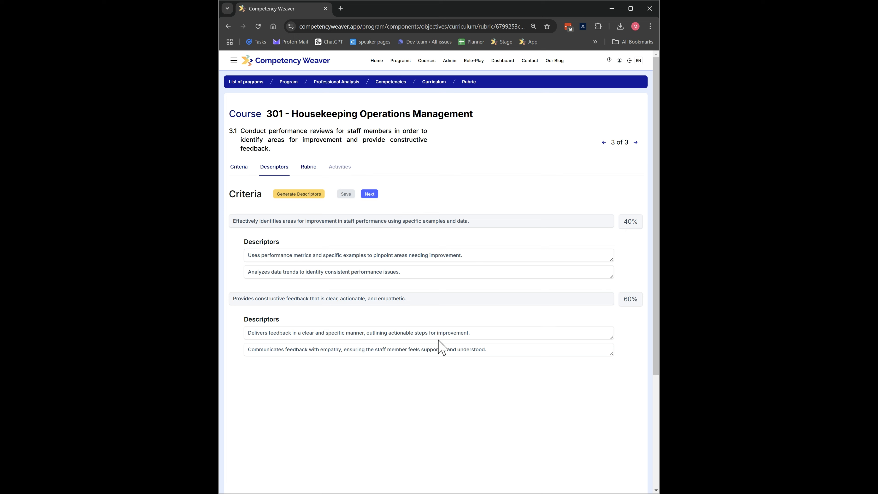
- Change the last descriptor to start with "Communicates feedback with empathy and optimism", save the descriptors and continue to the rubric
type("optimis")
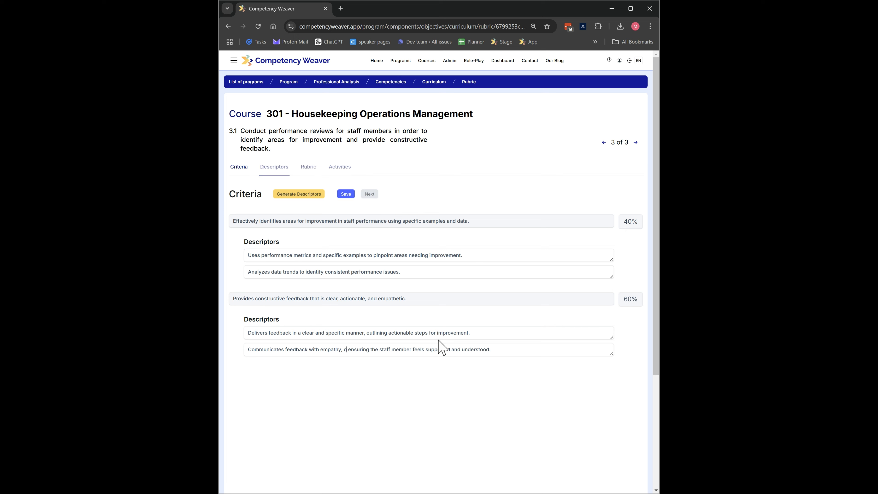
type("m")
key("Delete")
type("and")
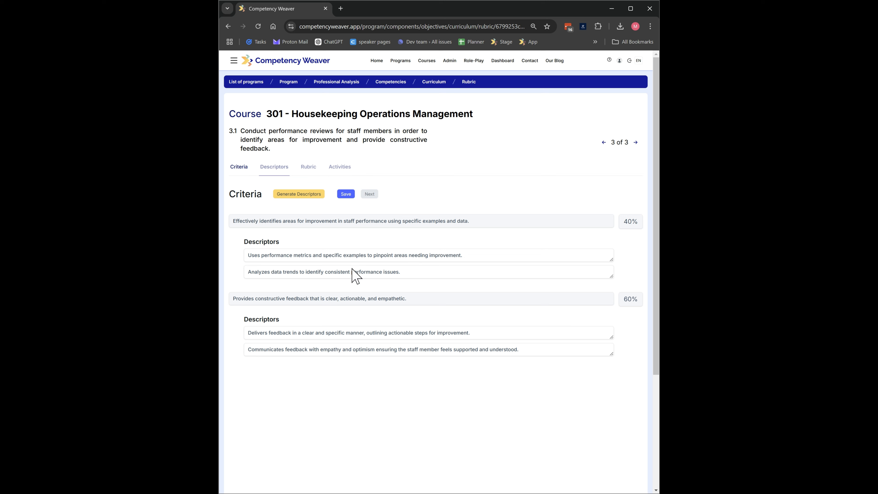
left_click(346, 195)
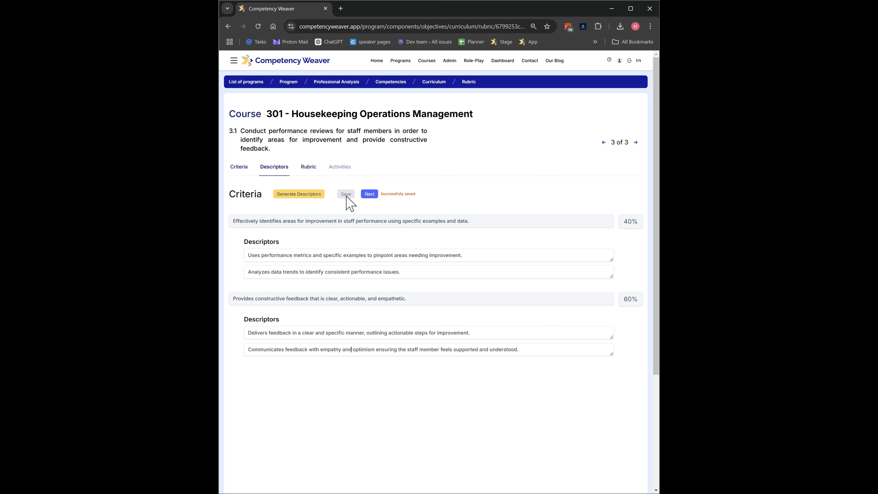
left_click(371, 194)
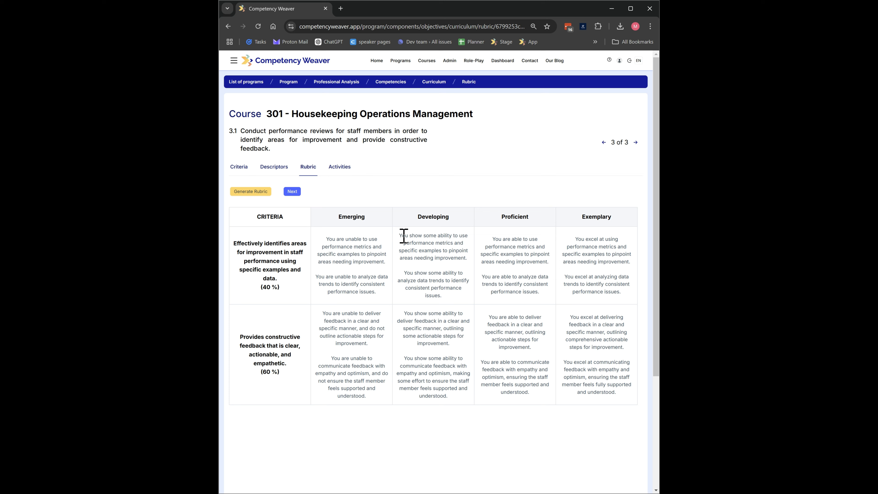
- Compare the rubric wording for using performance metrics across the Developing, Proficient and Exemplary levels
left_click_drag(399, 237, 468, 260)
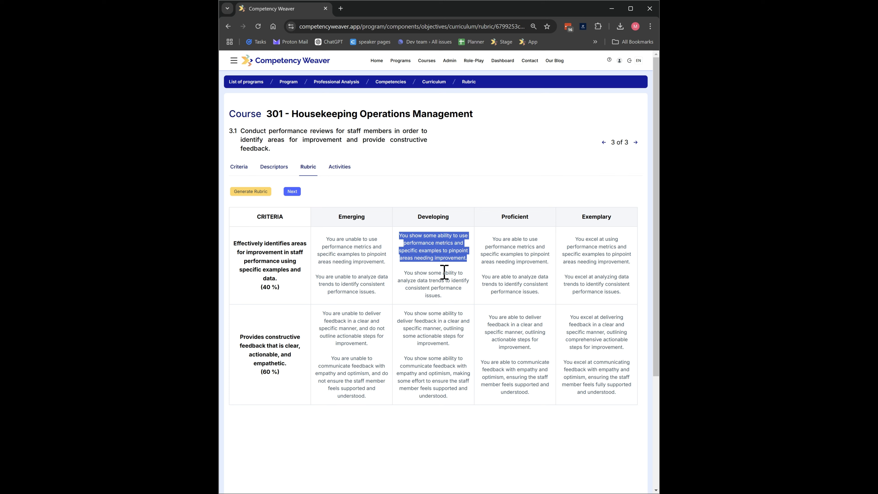
left_click(448, 282)
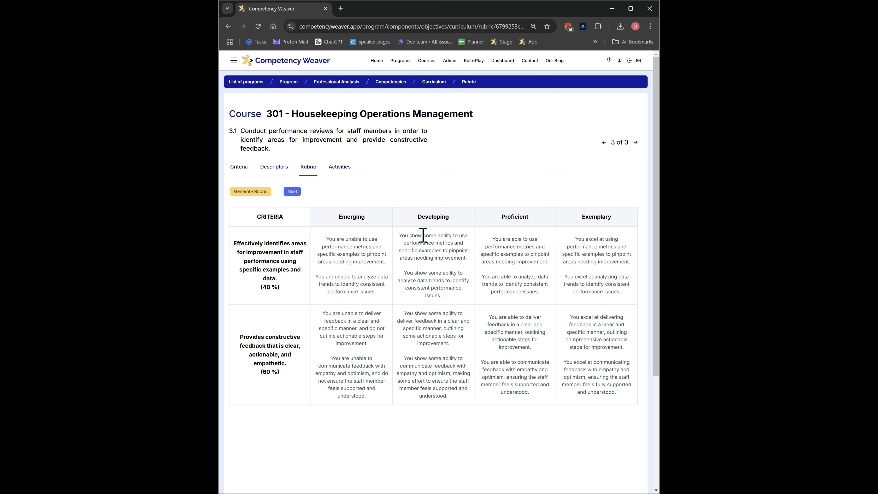
left_click_drag(422, 236, 538, 247)
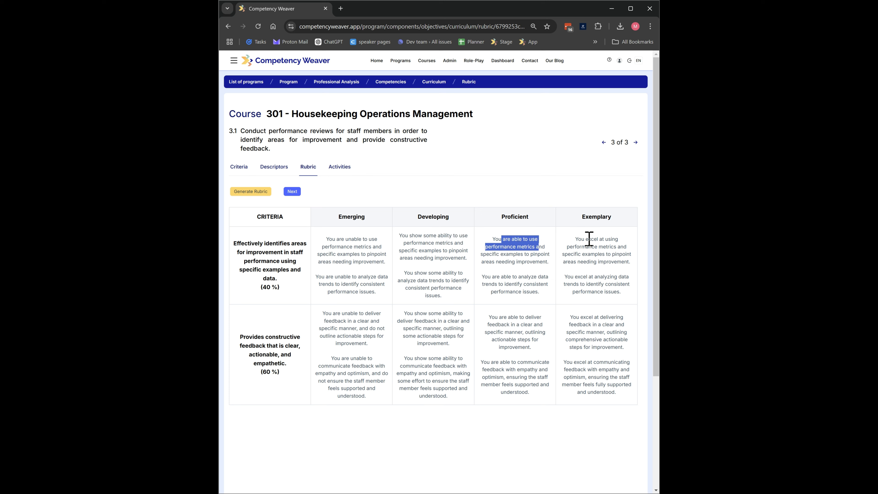
left_click_drag(589, 239, 616, 250)
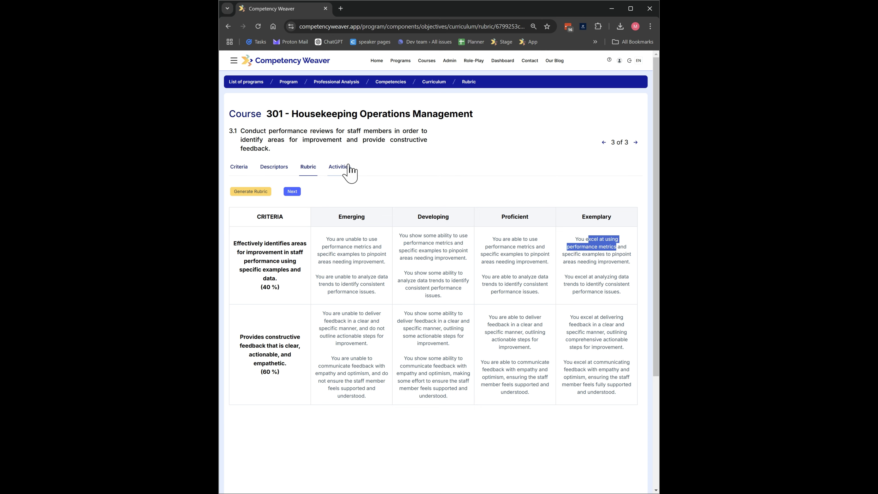
- Start a new activity for objective 3.1 with the category Formative and the modality Role play
left_click(290, 195)
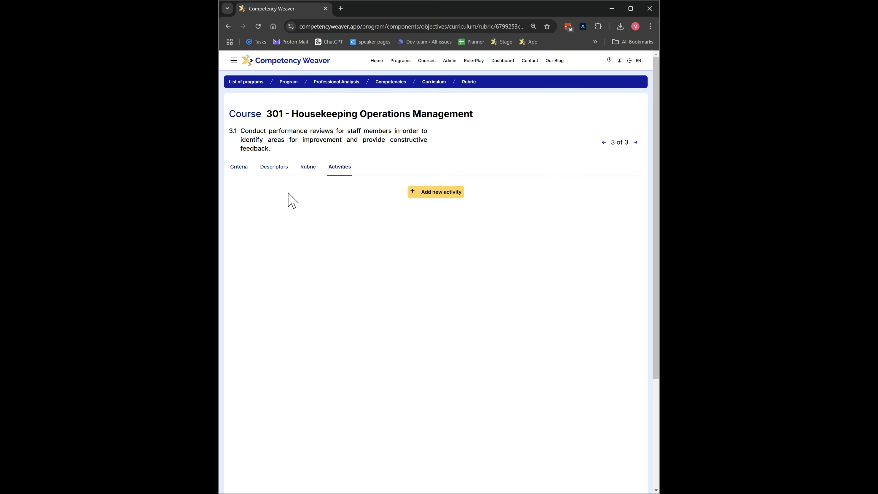
left_click(430, 194)
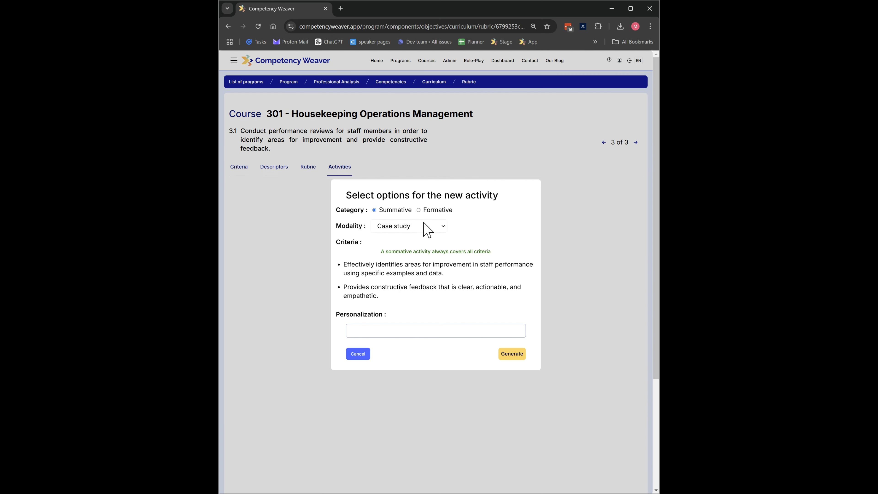
left_click(421, 211)
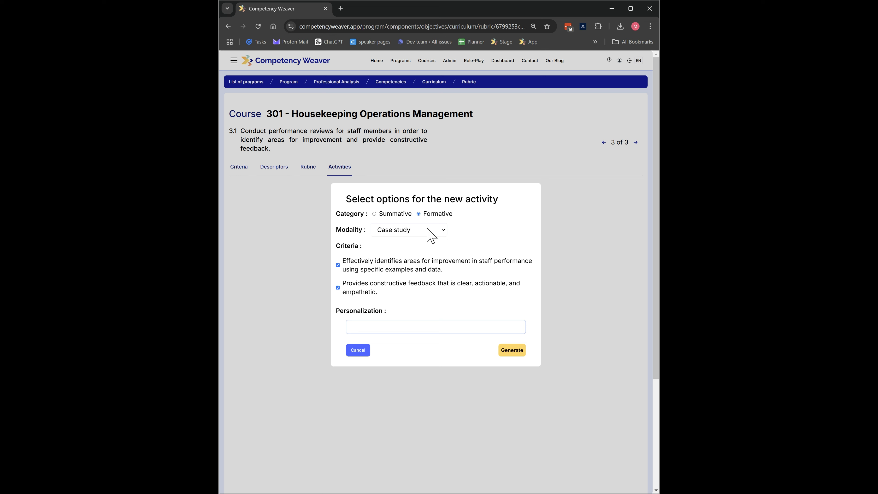
left_click(412, 266)
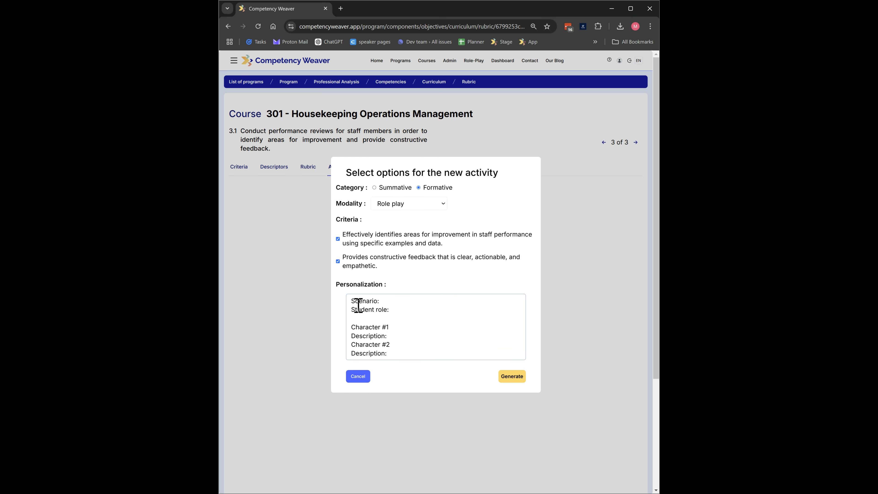
- Replace the personalization template with "with a employee that does not accept criticism well." and generate the activity
scroll(418, 343, "down", 2)
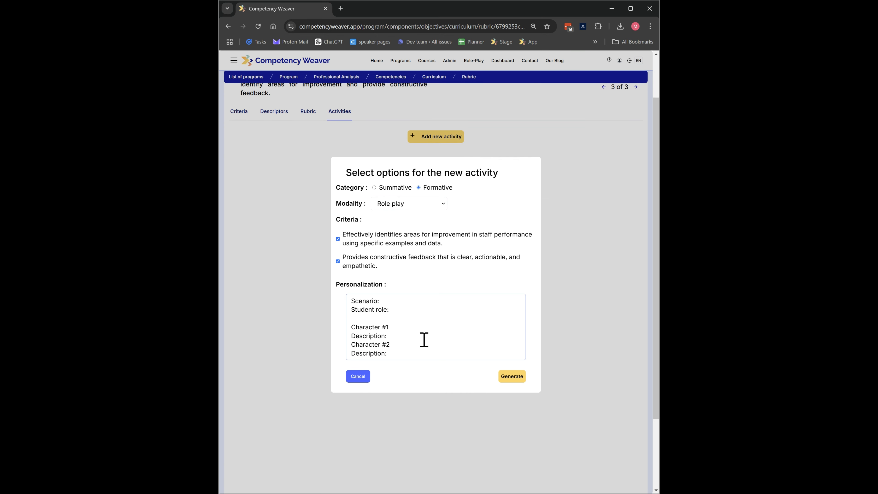
scroll(413, 339, "up", 1)
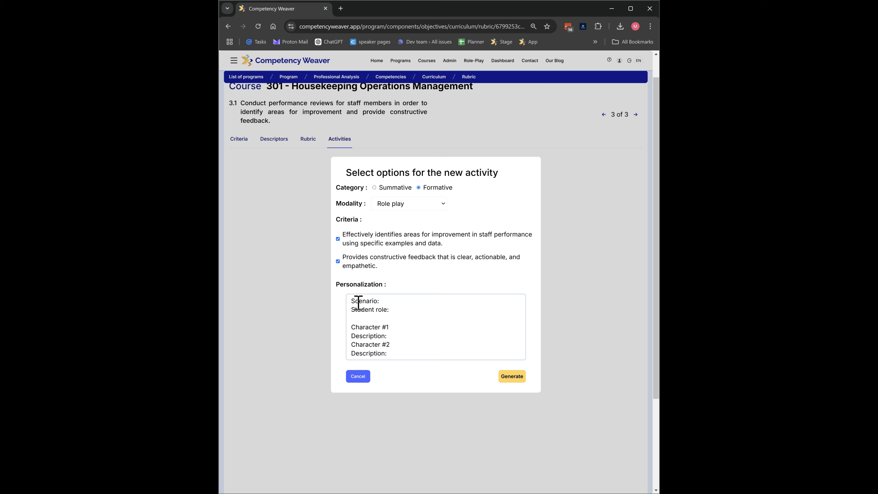
left_click_drag(351, 299, 419, 363)
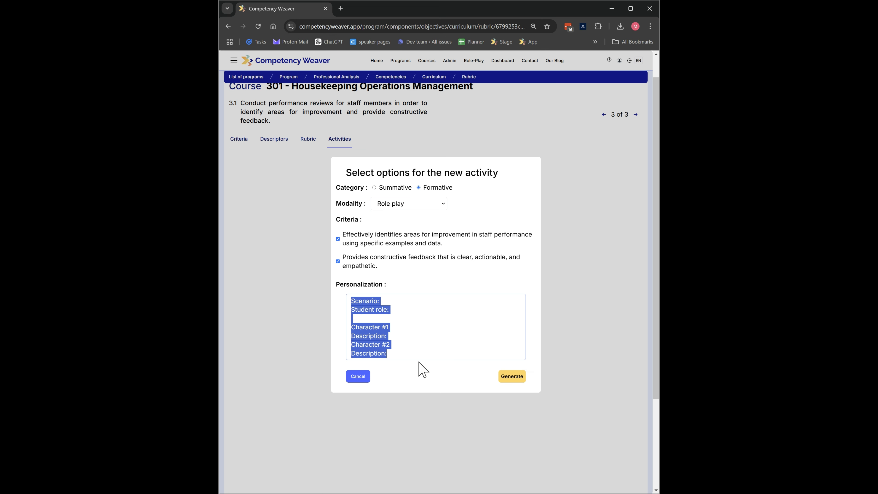
key("BackSpace")
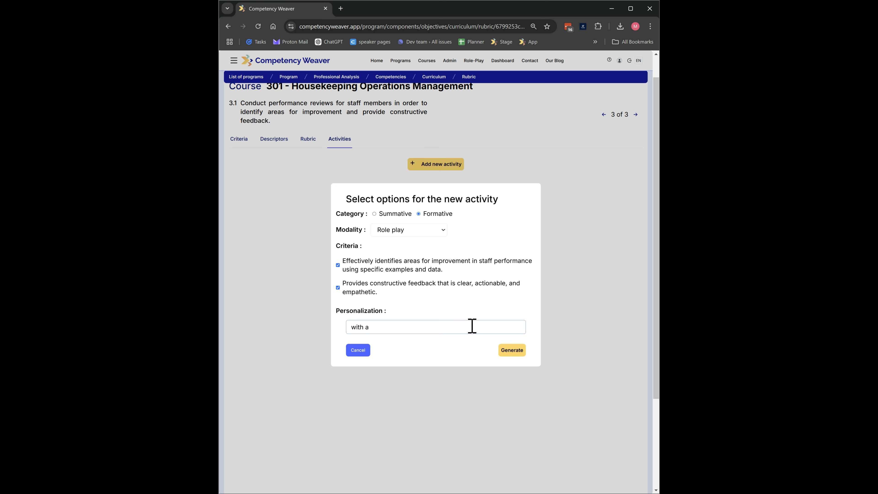
type("yee that does not accept criticism well.")
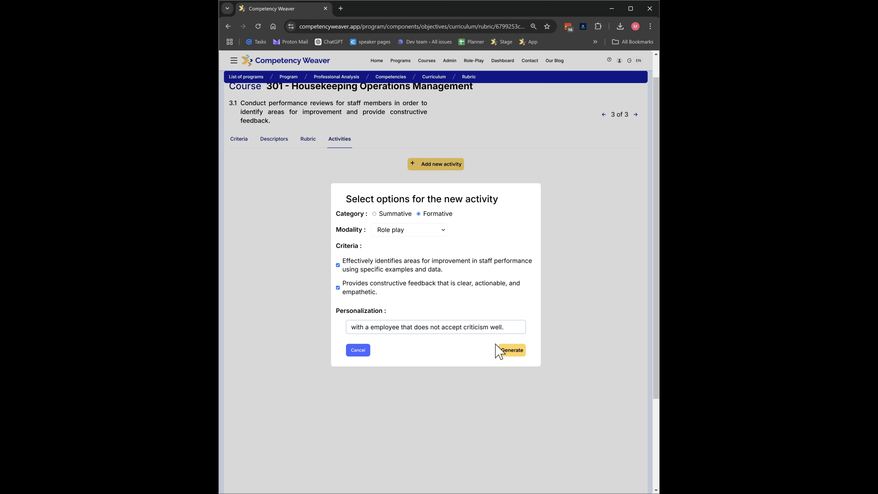
left_click(505, 349)
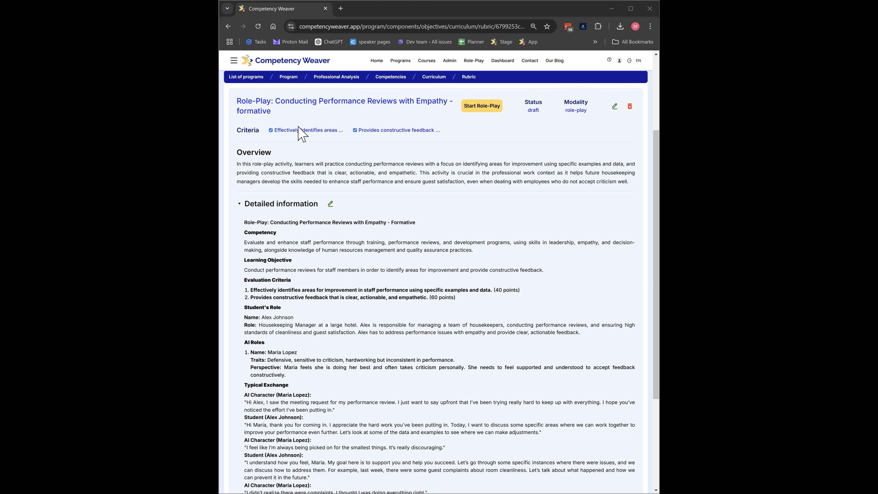
- Read through the generated role-play's overview, evaluation criteria, student and AI roles, and typical exchange
scroll(306, 154, "up", 1)
scroll(312, 163, "down", 1)
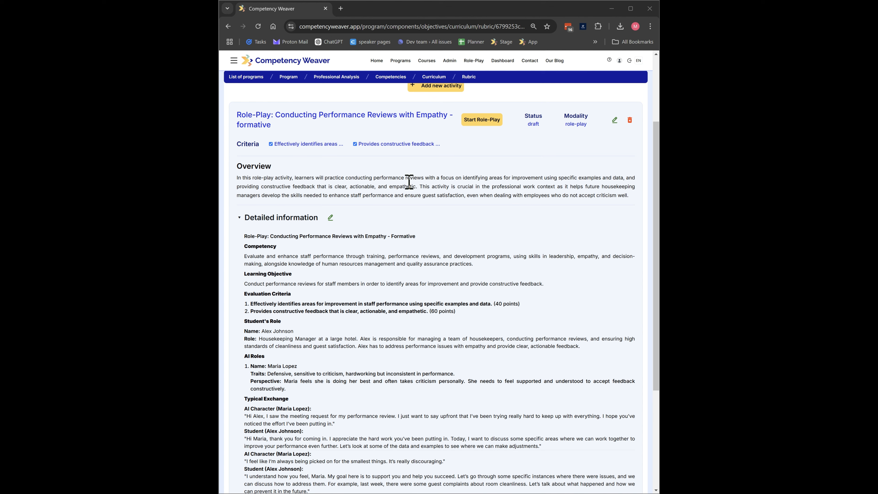
scroll(401, 194, "down", 4)
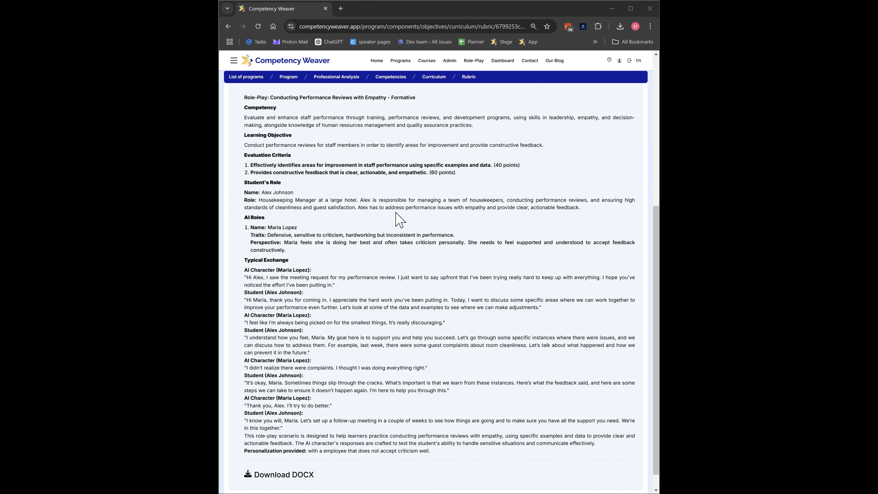
key("ctrl+plus")
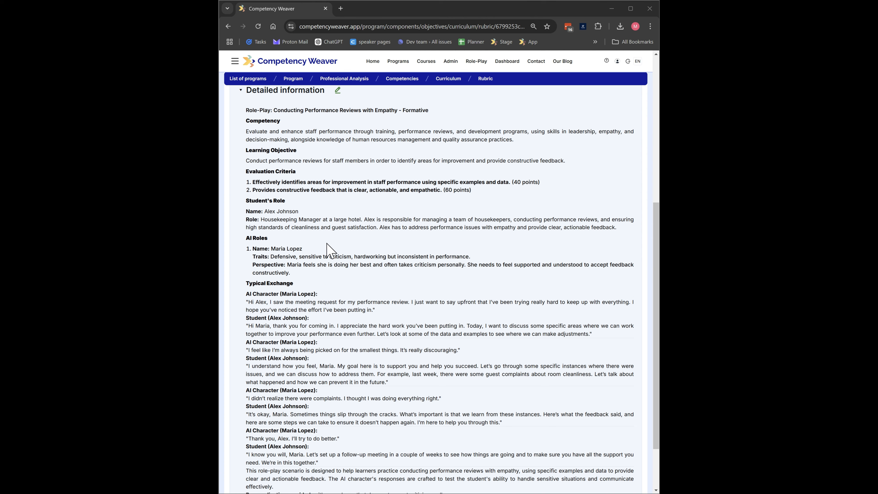
scroll(331, 247, "down", 1)
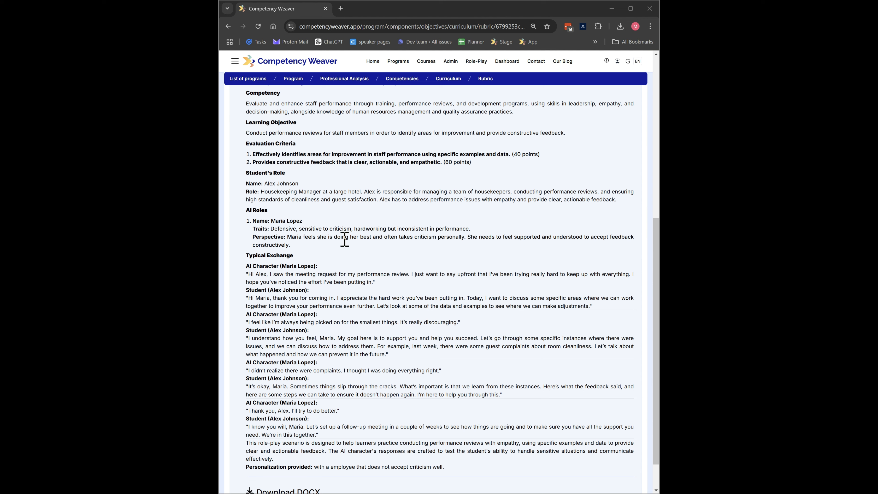
scroll(315, 252, "down", 2)
scroll(331, 266, "up", 3)
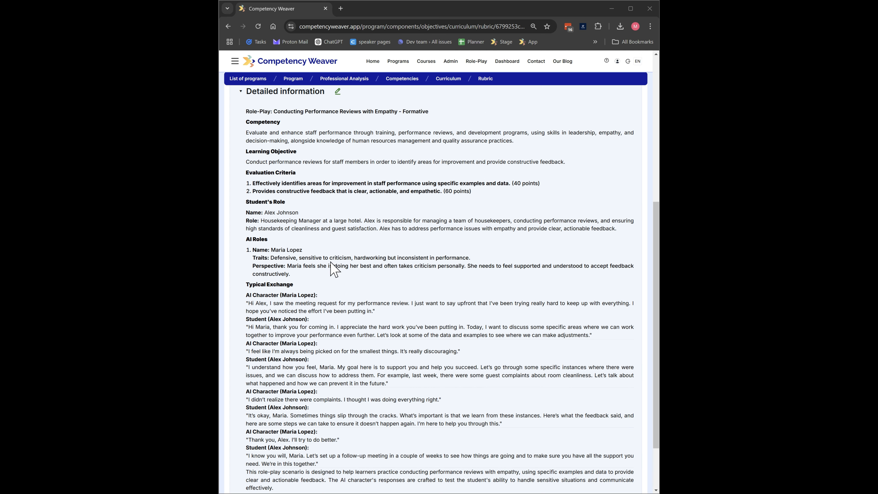
scroll(358, 250, "up", 1)
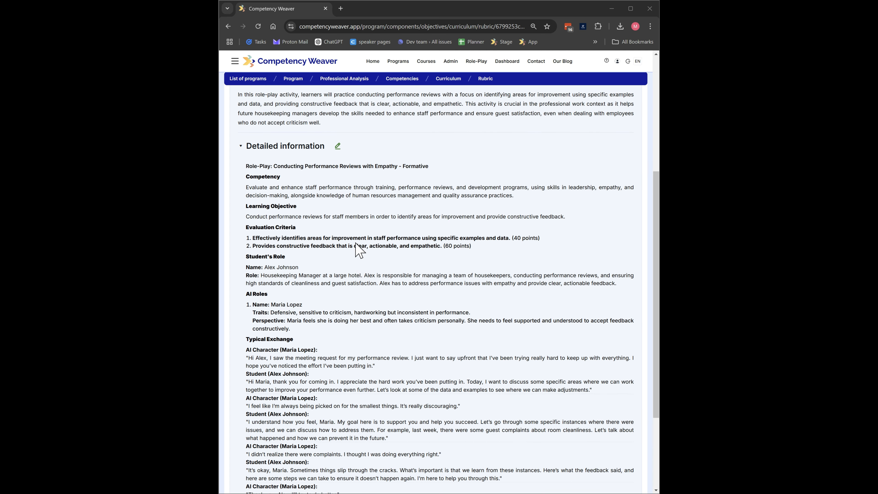
scroll(358, 248, "down", 1)
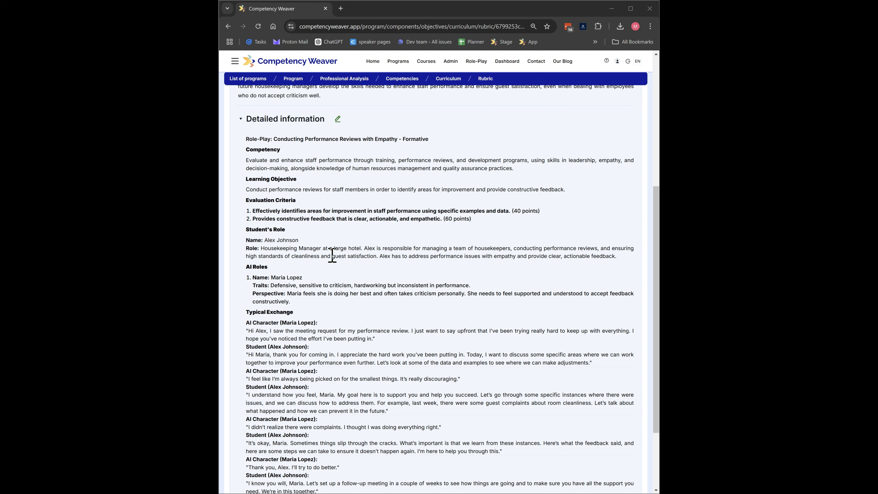
- Open the role-play's detailed information for editing, look through its text and close it without saving
left_click(338, 119)
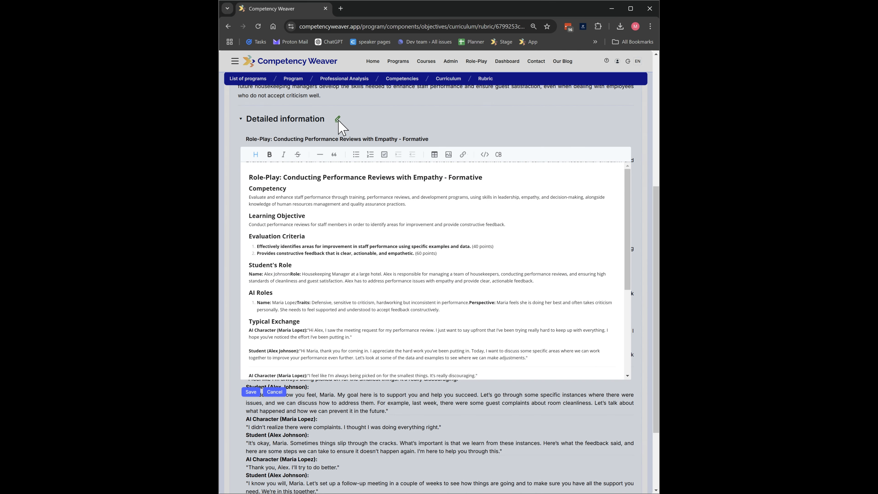
scroll(366, 264, "down", 3)
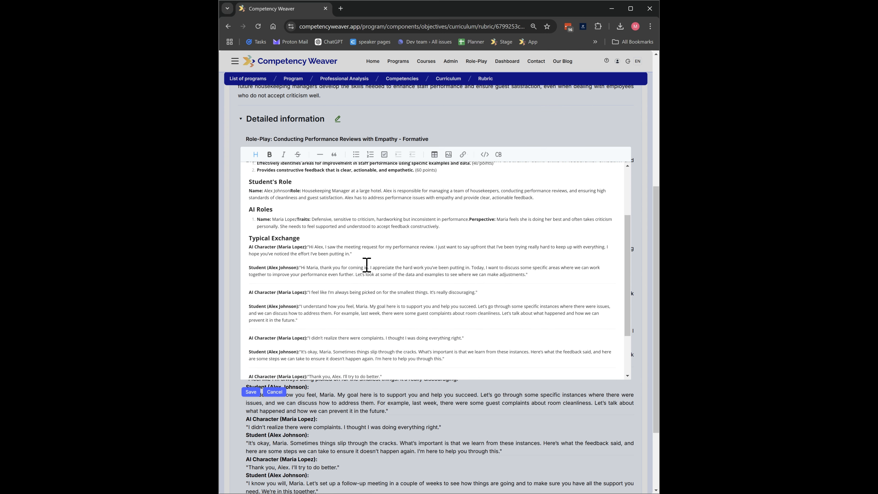
scroll(328, 251, "up", 1)
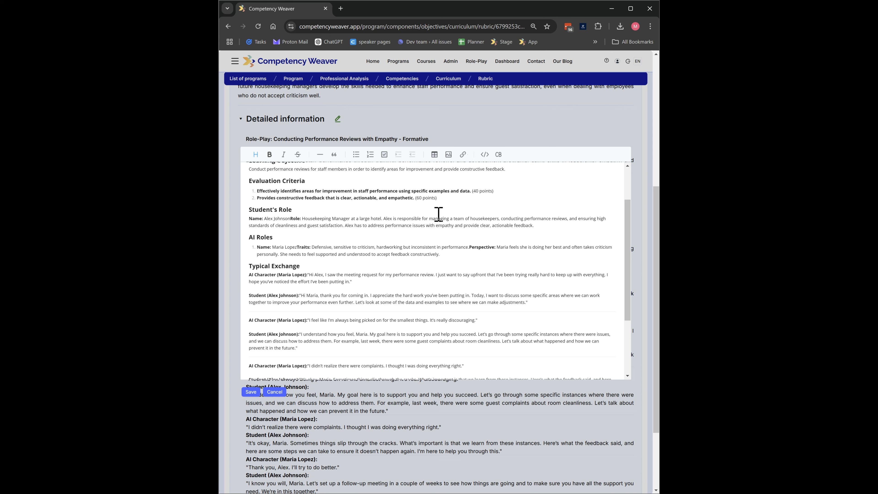
left_click(275, 392)
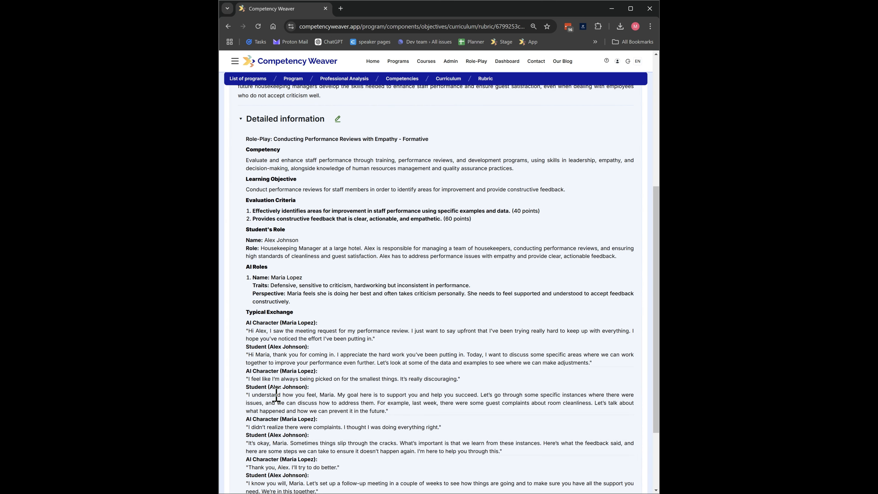
- Start the role-play with the AI assistant, hide the activity information and enlarge the chat page
scroll(387, 231, "up", 3)
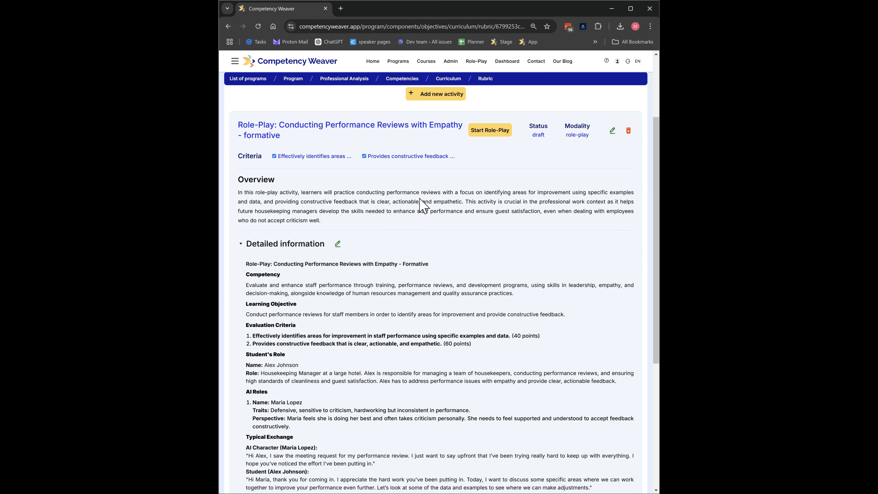
left_click(488, 134)
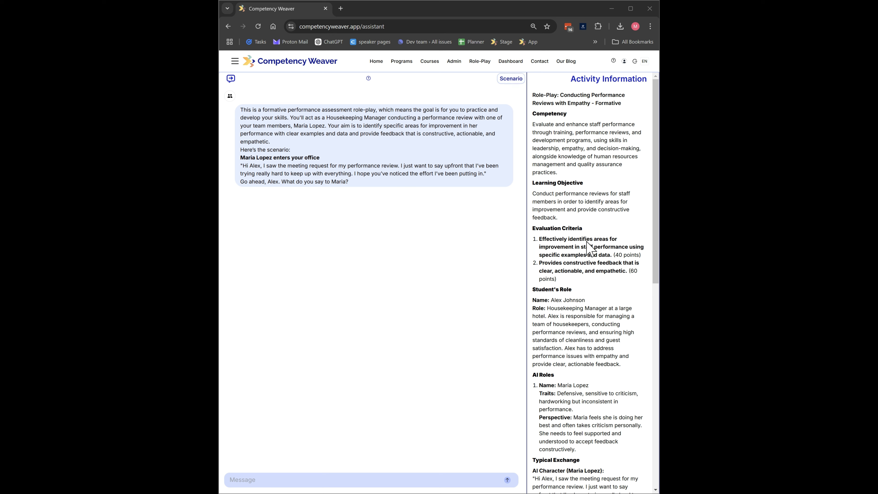
left_click(511, 78)
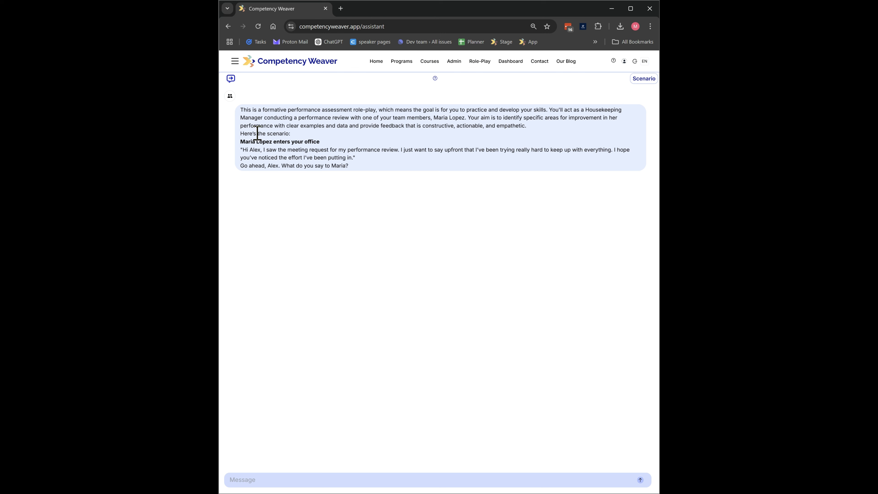
scroll(341, 152, "up", 1)
scroll(359, 154, "up", 2)
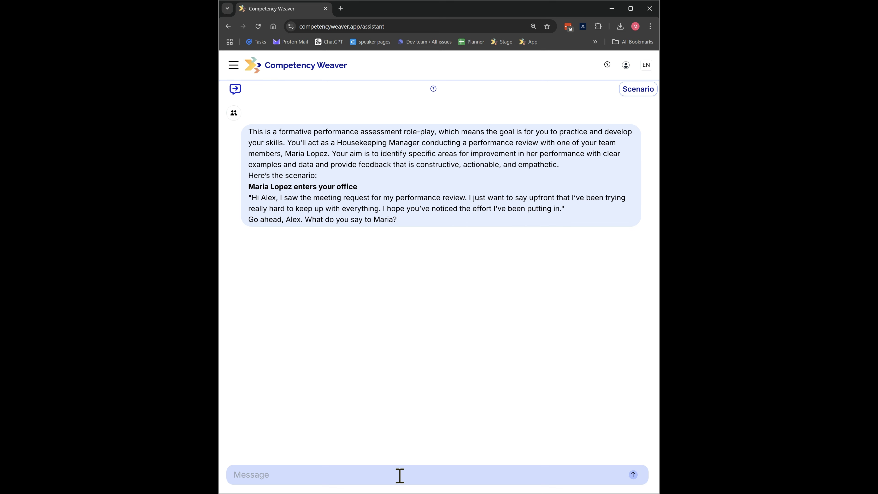
- Send a role-play message that greets the AI employee by first name and asks "how are you"
left_click(422, 478)
type("Hi Maria,")
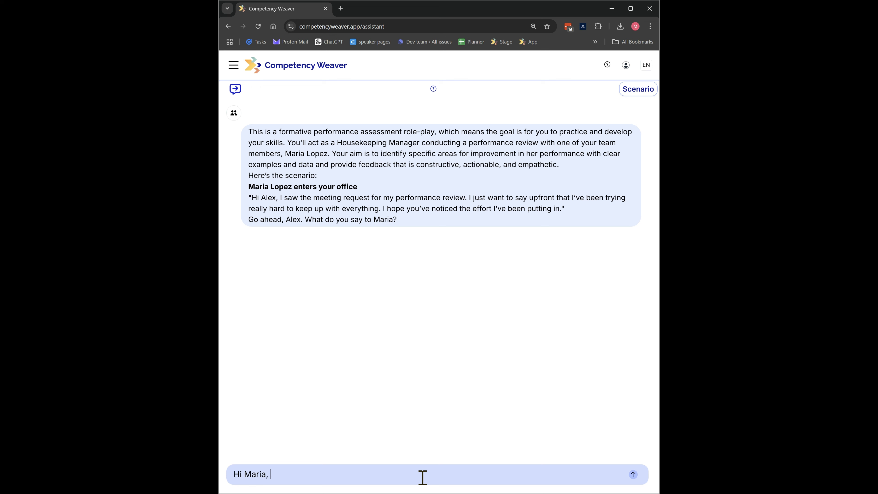
type("how are youÉ")
key("Return")
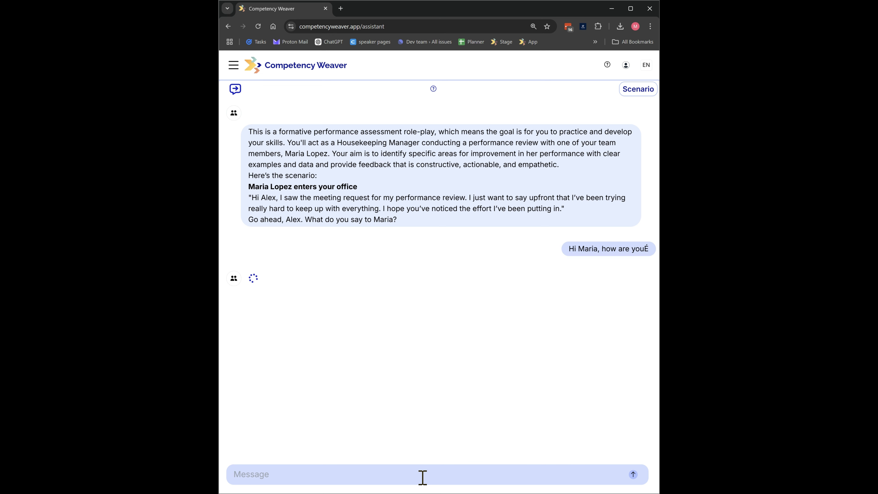